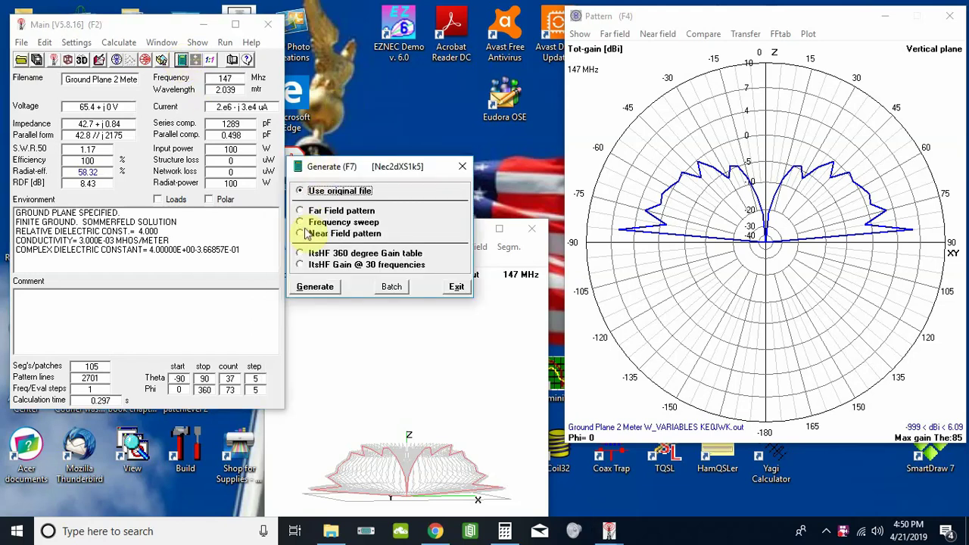
- Switch the calculation to a 140–150 MHz frequency sweep and return to the main window
left_click(302, 222)
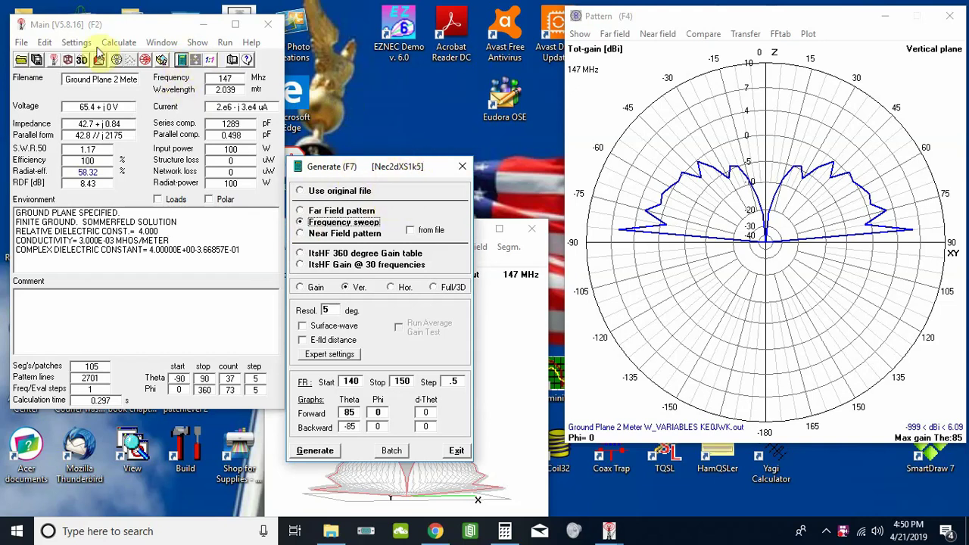
left_click(254, 89)
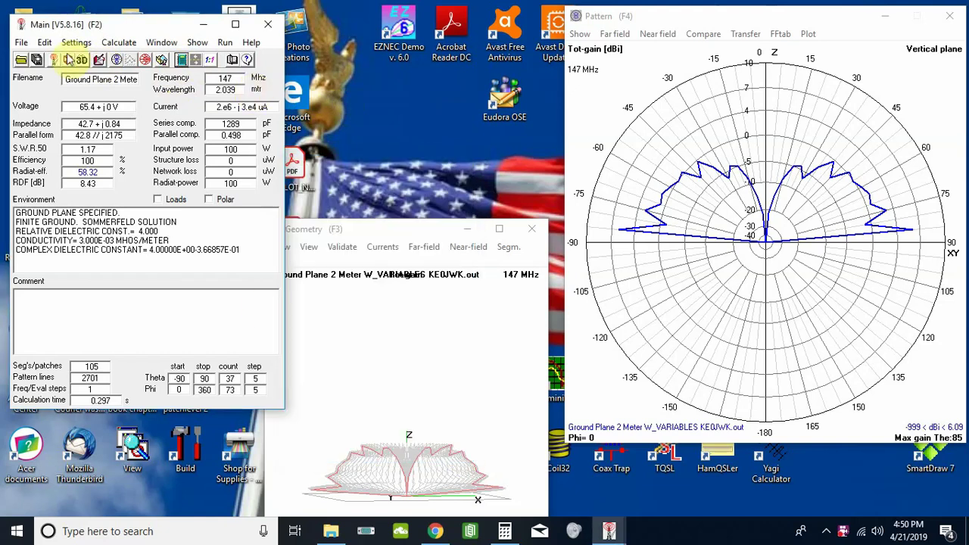
left_click(97, 61)
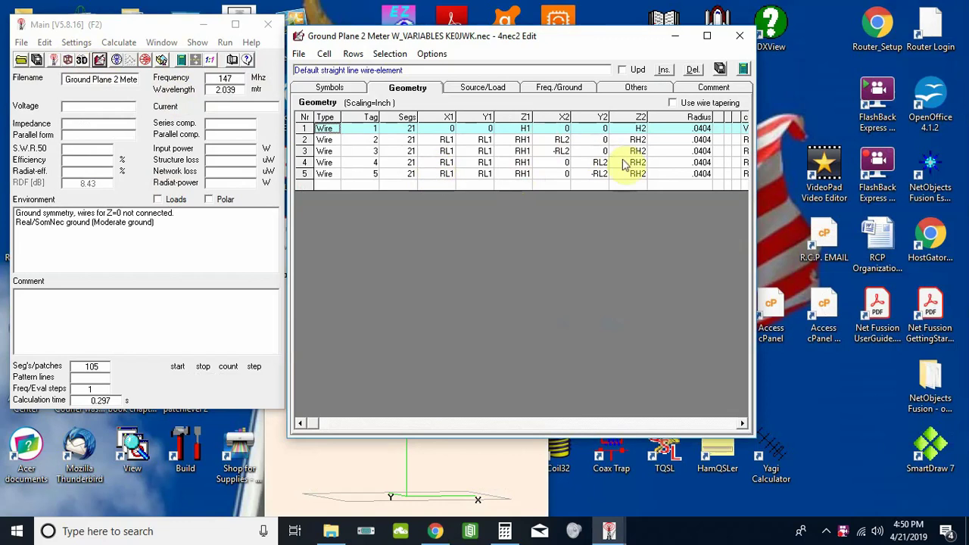
left_click(329, 88)
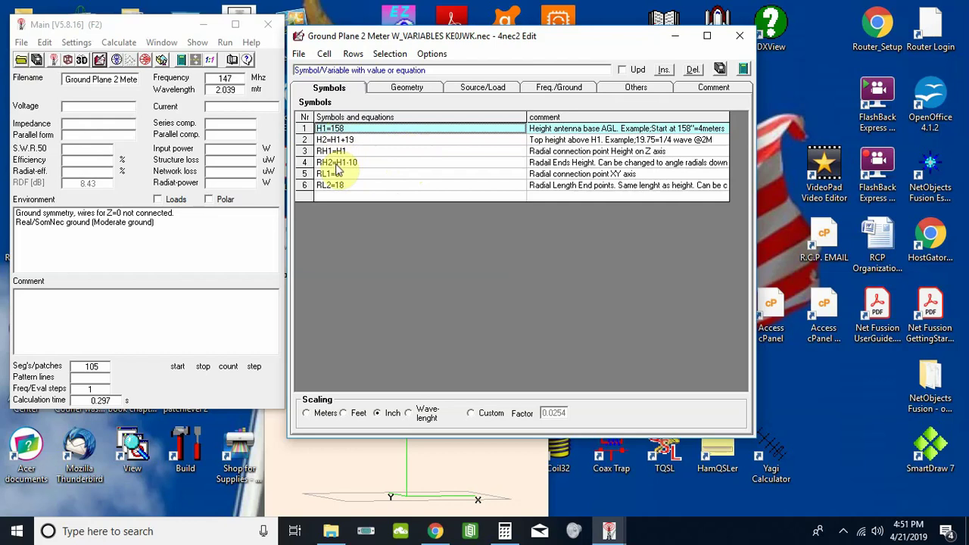
left_click(339, 164)
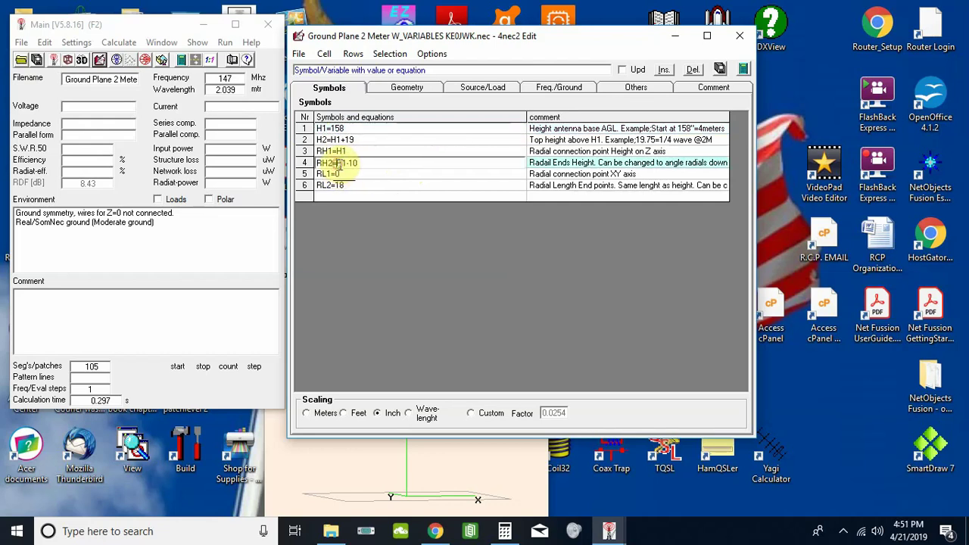
left_click_drag(338, 163, 344, 165)
left_click(397, 132)
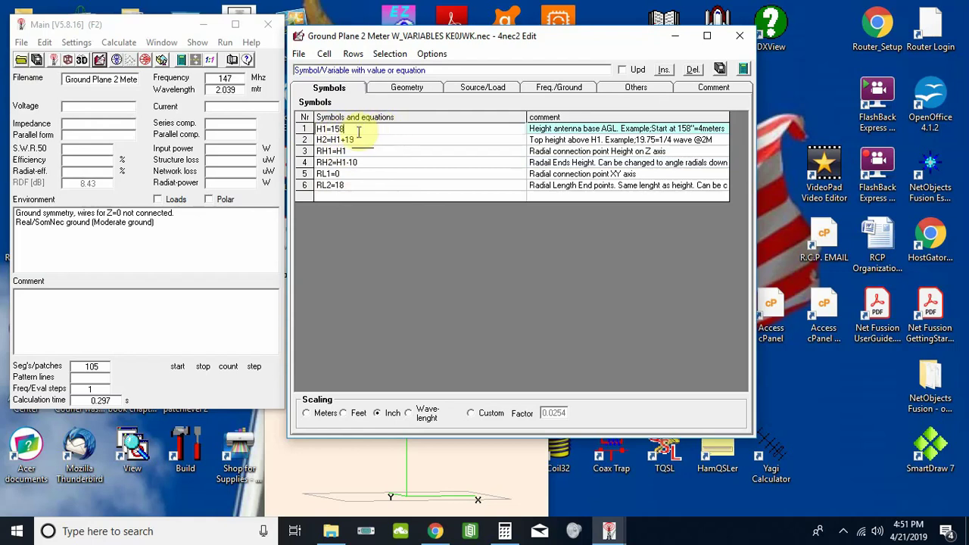
left_click(394, 87)
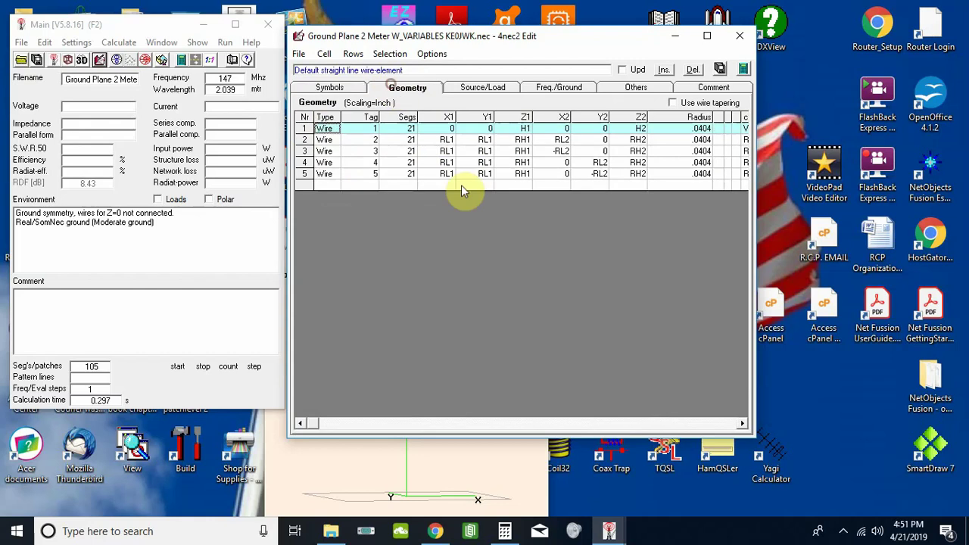
- Close the model editor and launch the optimizer listing H1, RL1 and RL2
left_click(196, 61)
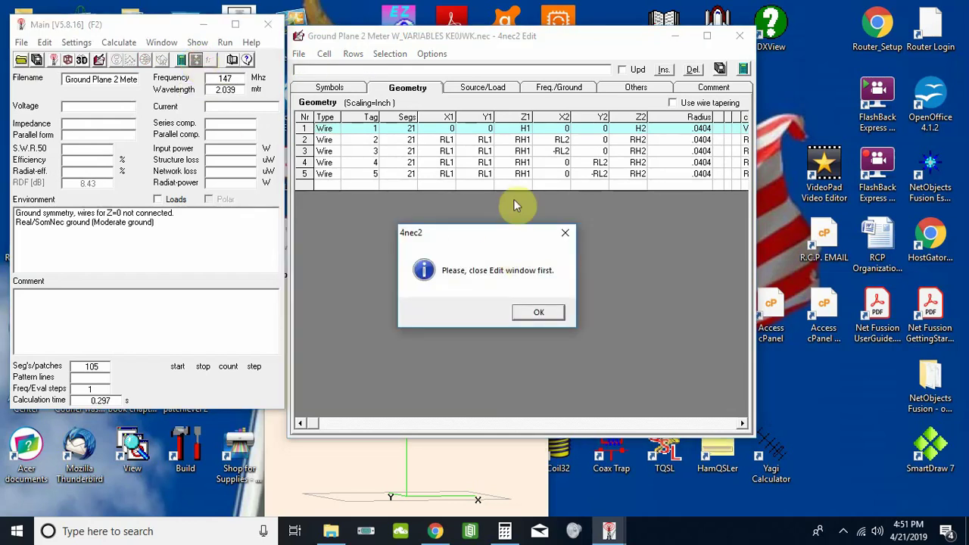
left_click(553, 311)
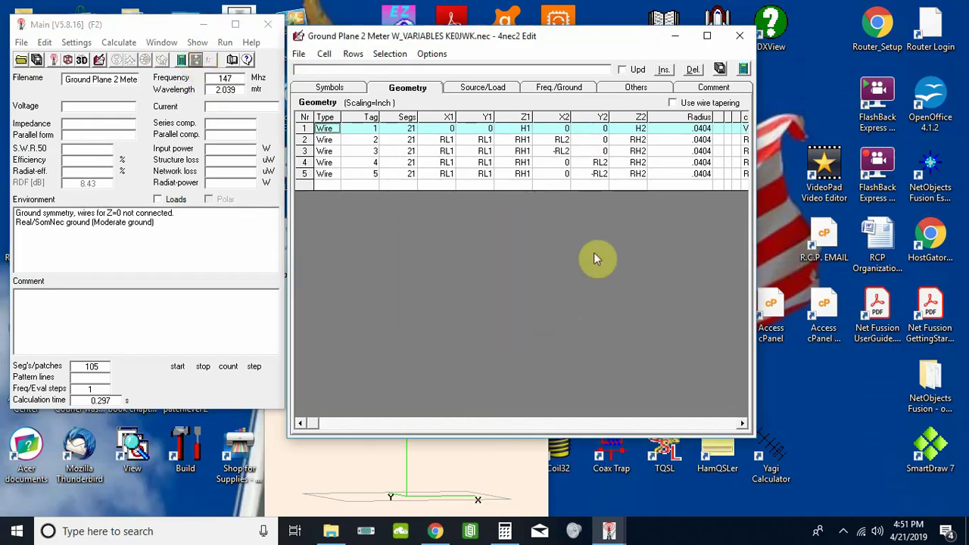
left_click(740, 36)
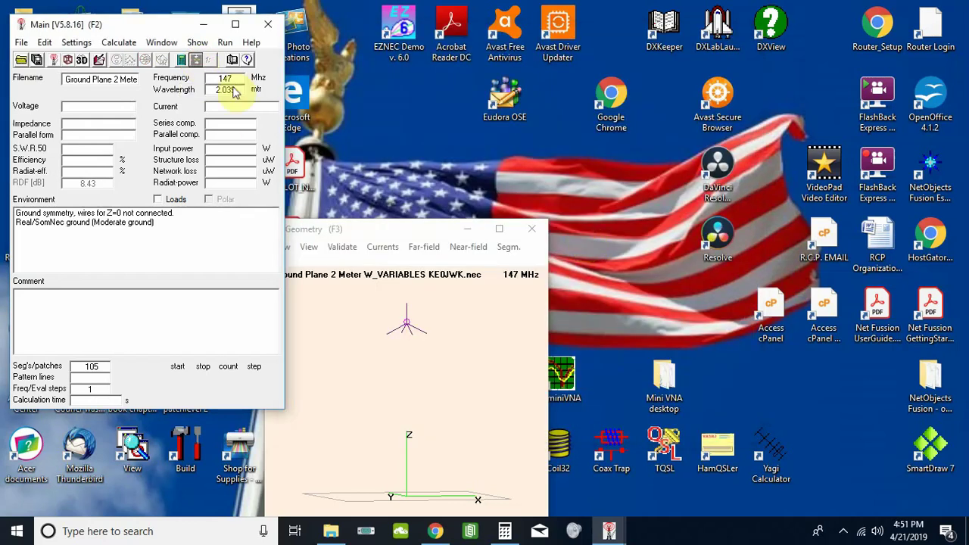
left_click(195, 61)
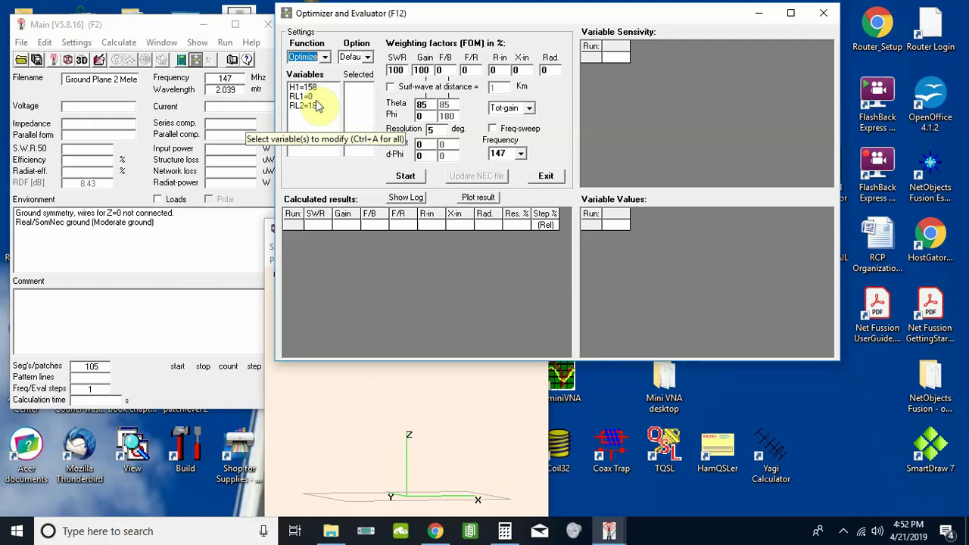
- Label the wires with their numbers in the geometry view, then bring the optimizer forward
left_click(432, 446)
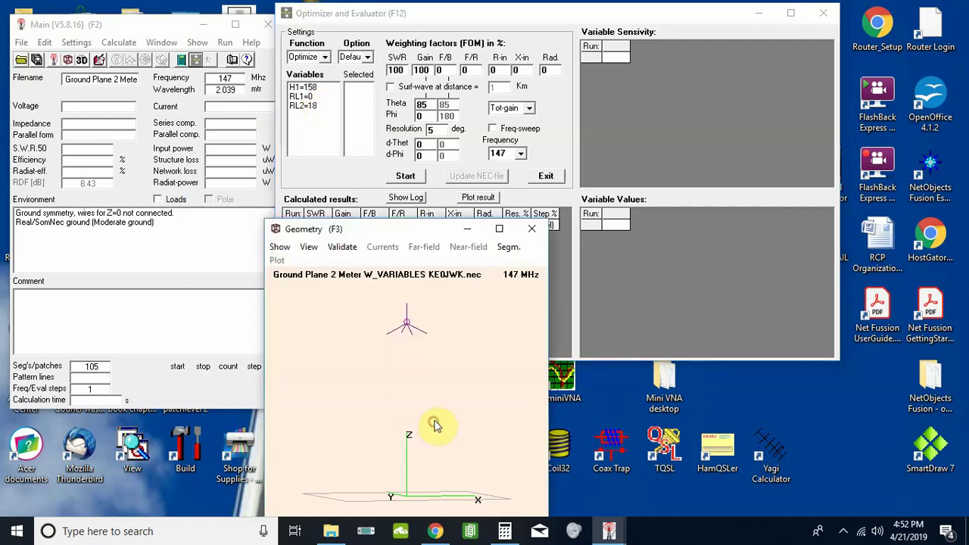
left_click(279, 248)
left_click(299, 301)
left_click(564, 116)
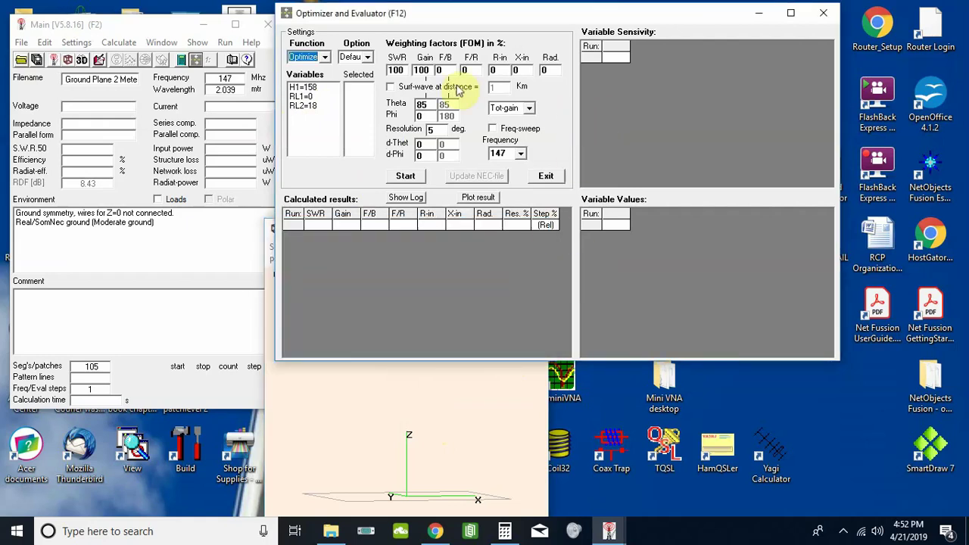
- Select H1=158 and RL2=18 as optimizer variables, keeping the Optimize function
left_click(307, 88)
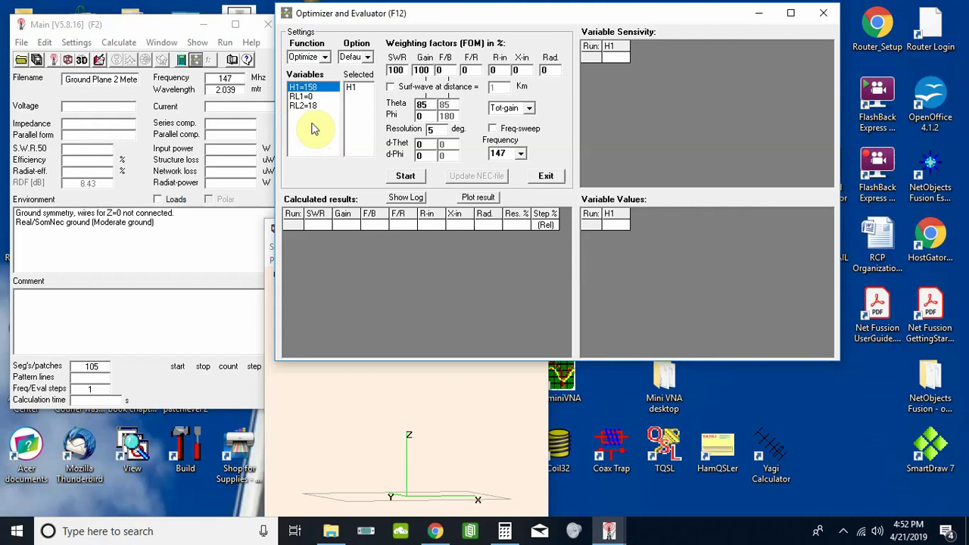
left_click(307, 106)
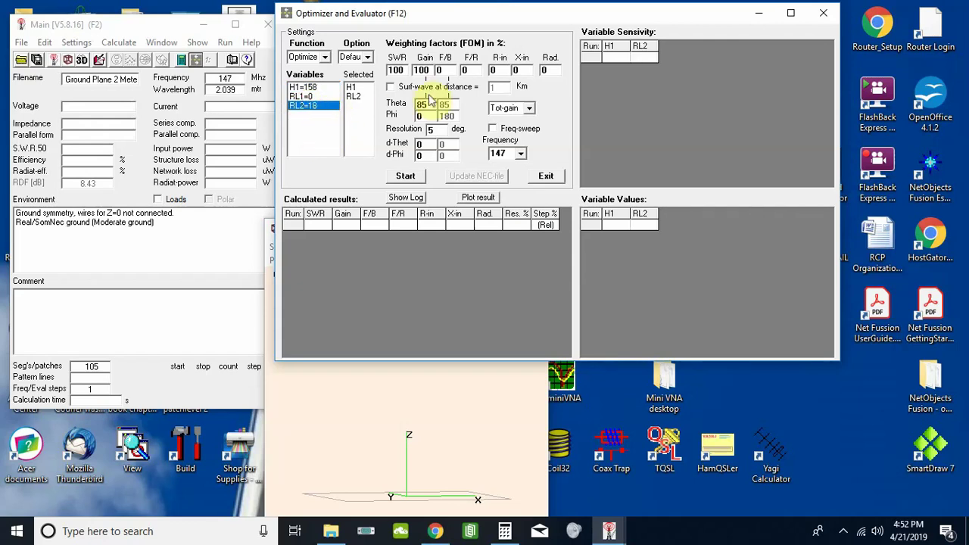
left_click(324, 56)
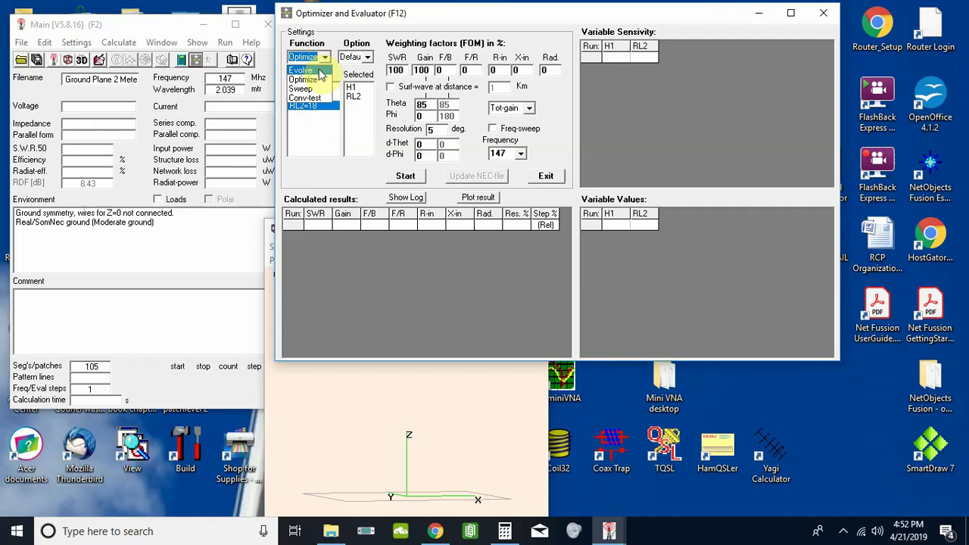
left_click(309, 79)
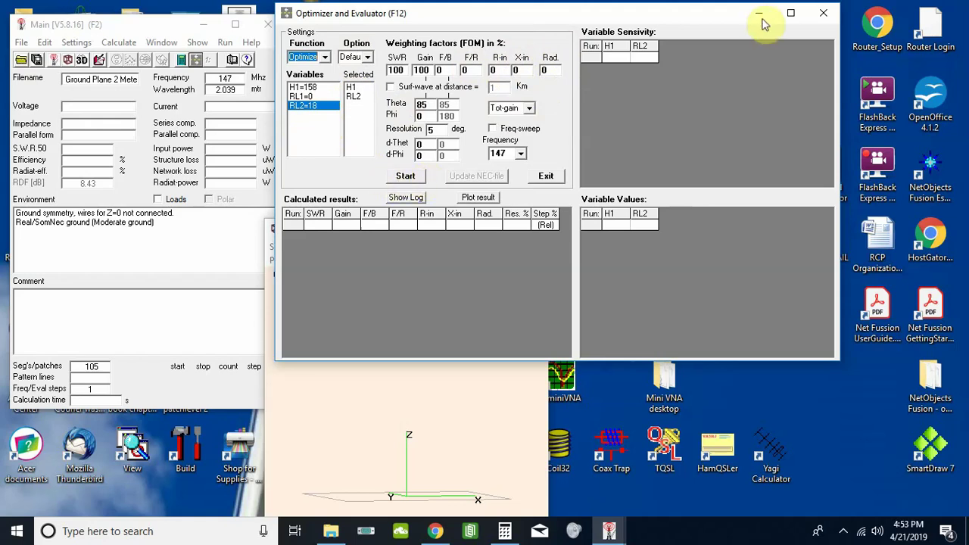
- Maximize the optimizer and run the H1/RL2 optimization until it finishes in 11 steps
left_click(790, 13)
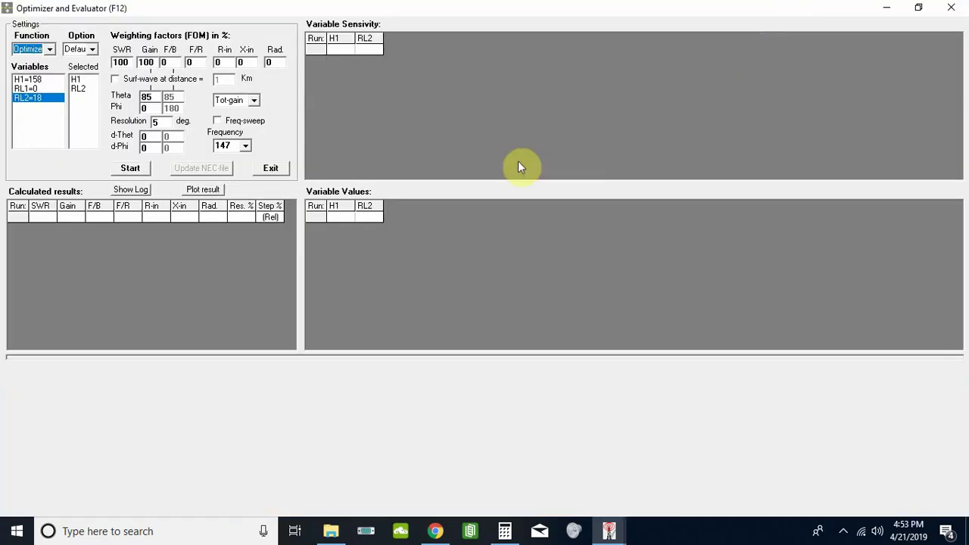
left_click(130, 168)
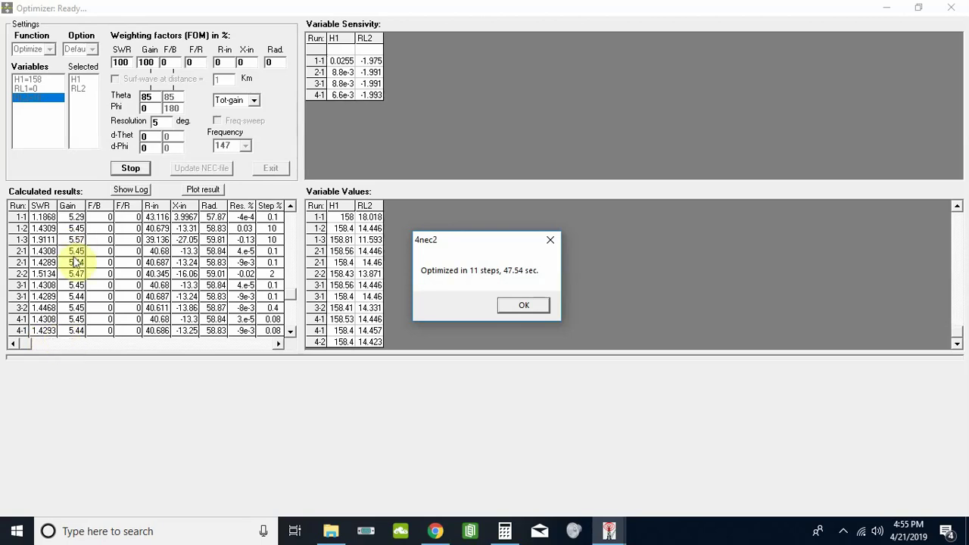
- Acknowledge the 11-step result and resume optimizing to 30 steps, reaching SWR 1.1728 and gain 6.22
left_click(516, 305)
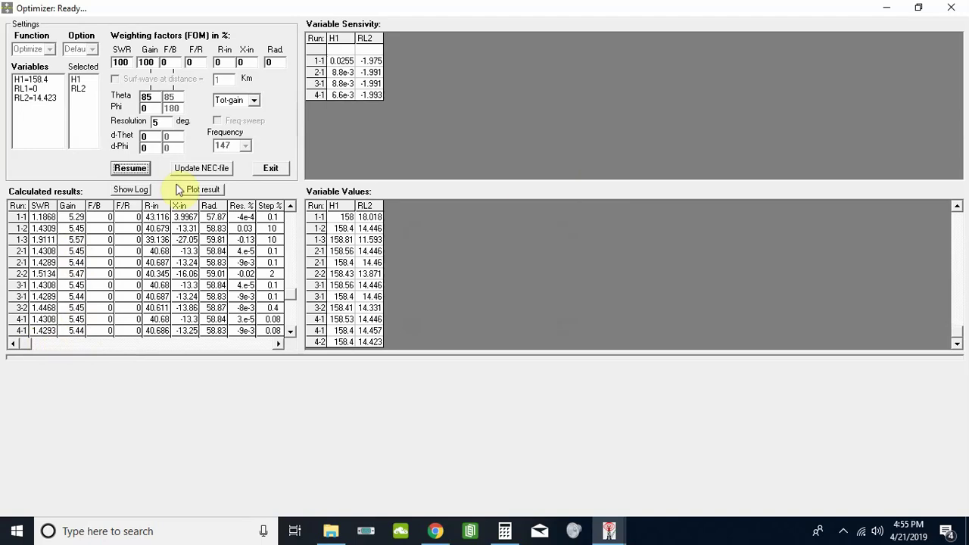
left_click(140, 168)
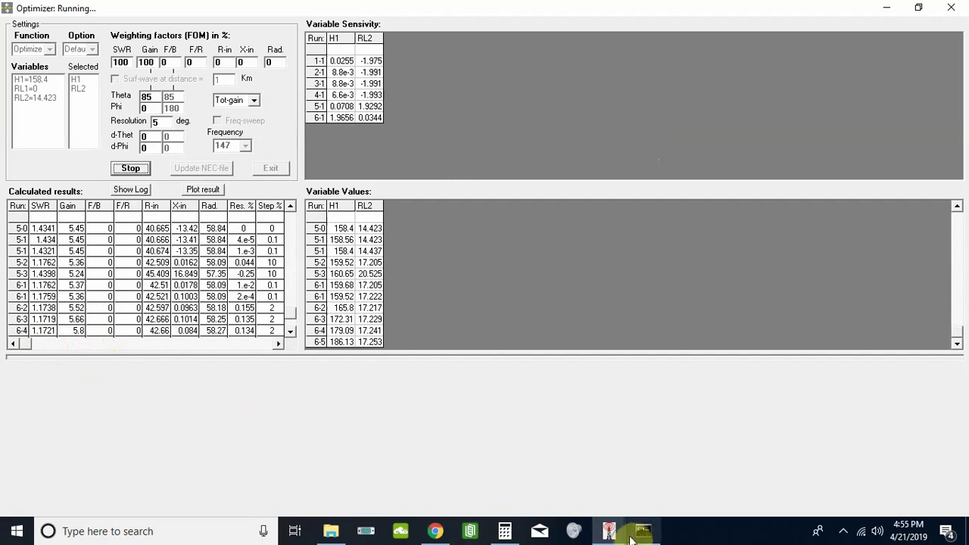
mouse_move(615, 530)
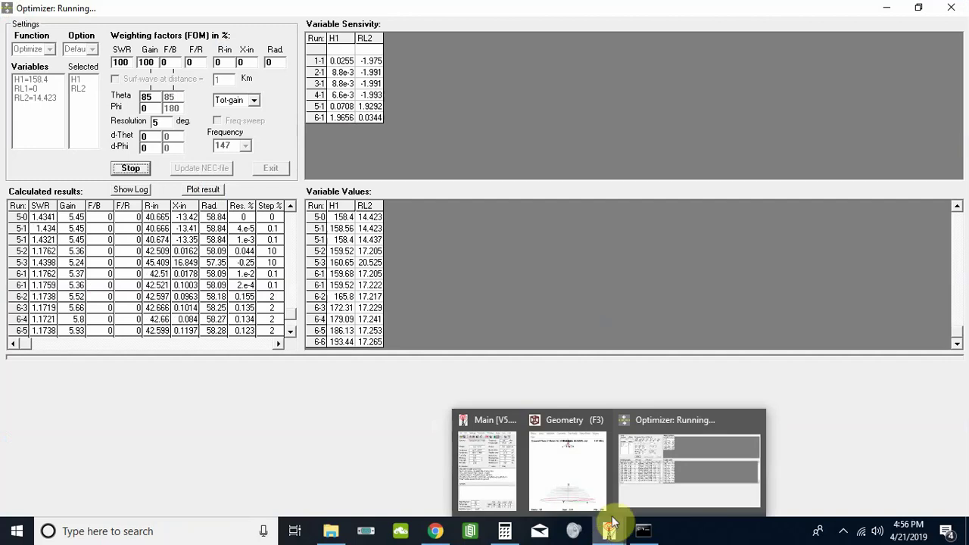
mouse_move(573, 479)
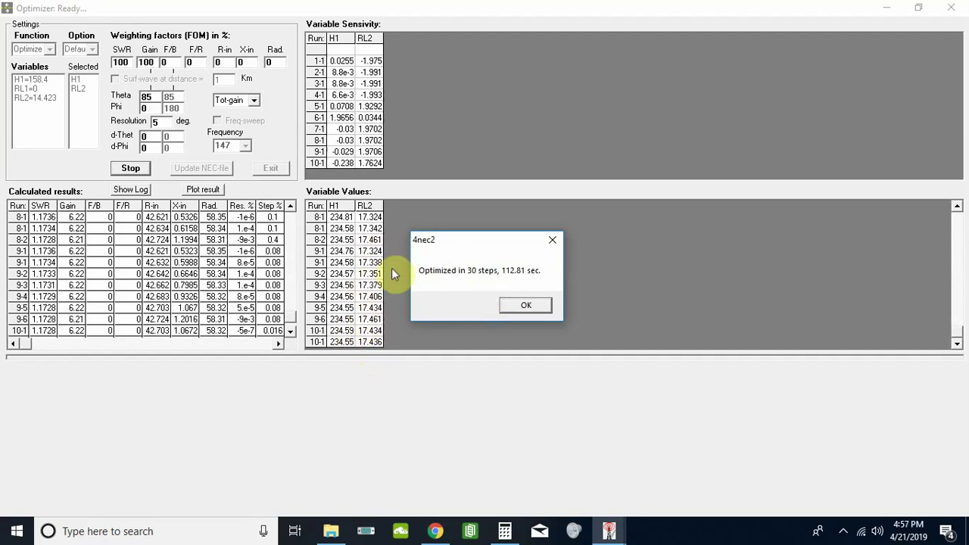
- Dismiss the 30-step completion notice and bring up the Calculator length converter
left_click(530, 306)
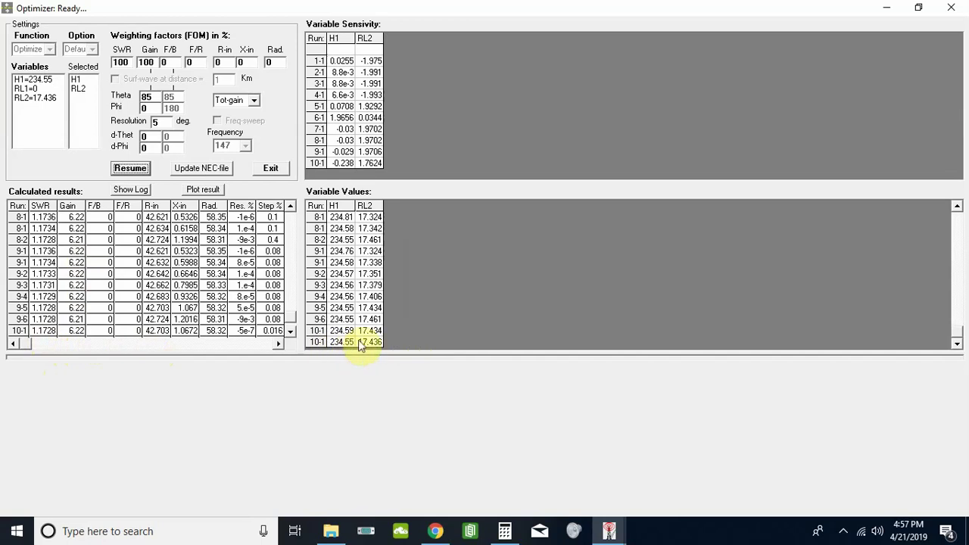
left_click(505, 523)
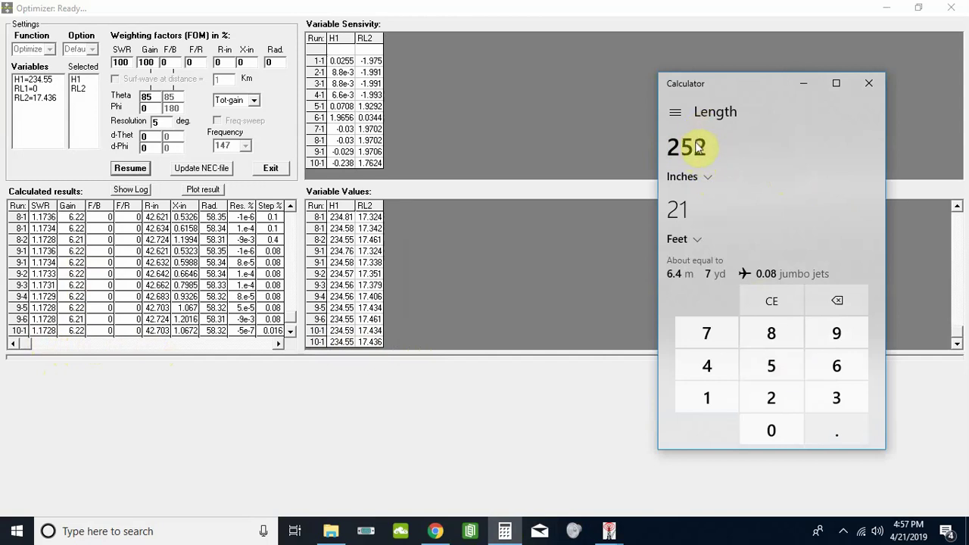
- Enter 235 inches in the Calculator length converter
left_click(772, 397)
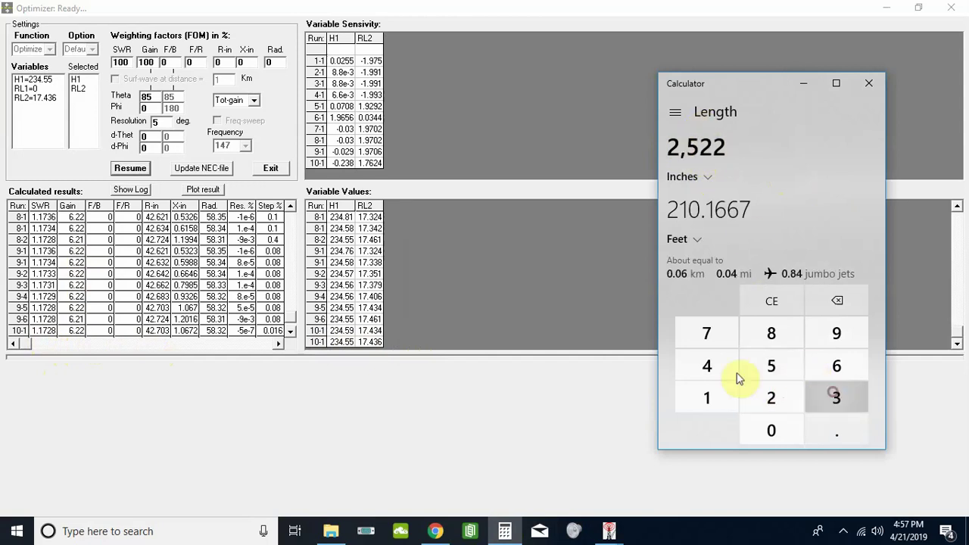
left_click(771, 365)
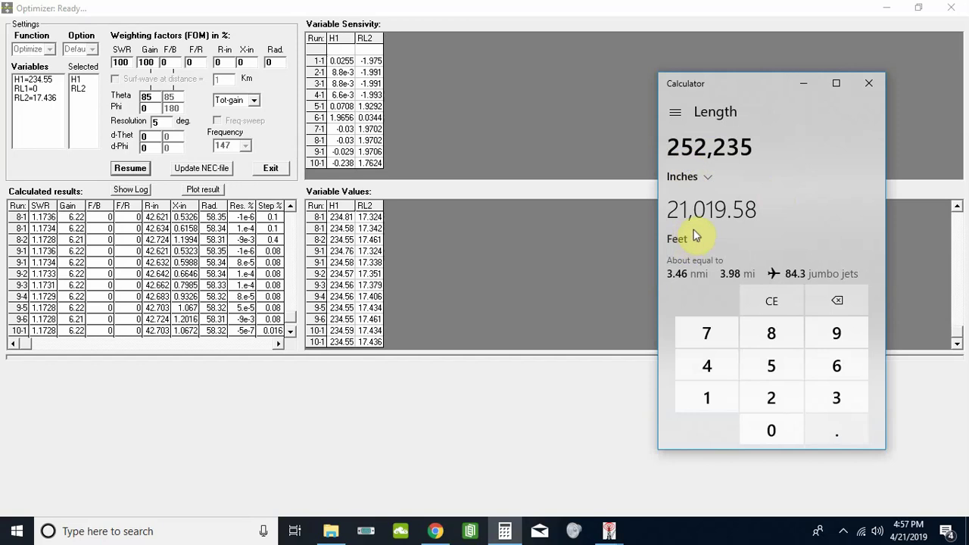
left_click(757, 137)
left_click(815, 300)
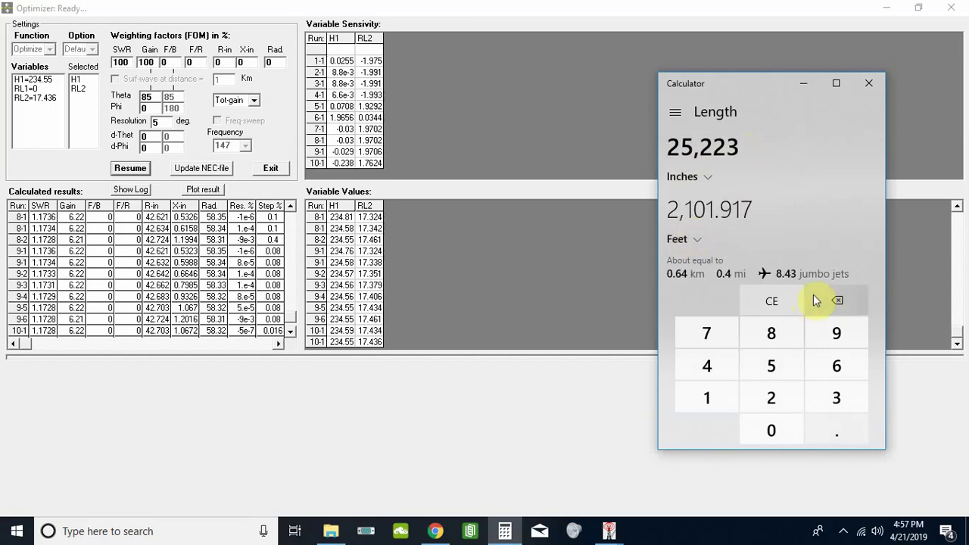
left_click(815, 301)
left_click(815, 300)
left_click(815, 301)
left_click(815, 300)
left_click(815, 301)
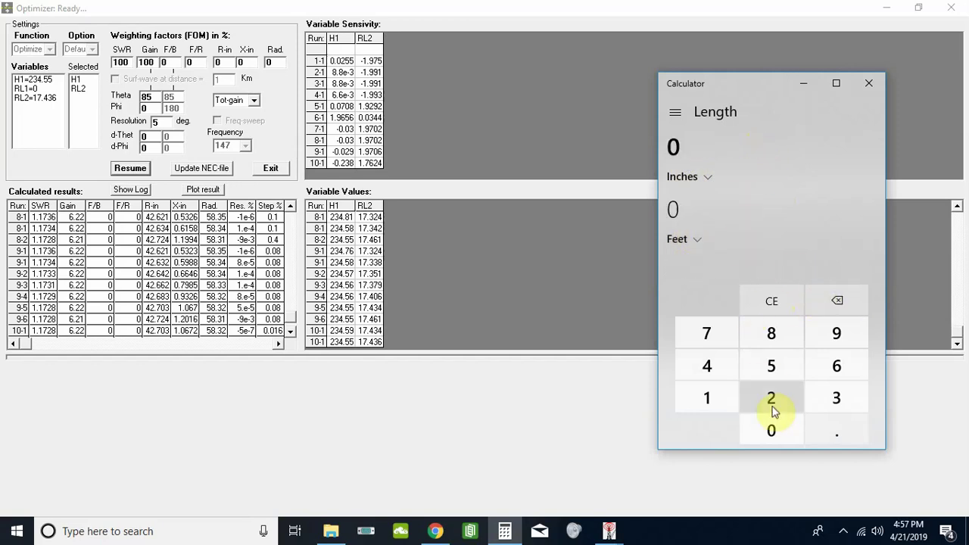
left_click(771, 399)
left_click(826, 397)
left_click(780, 367)
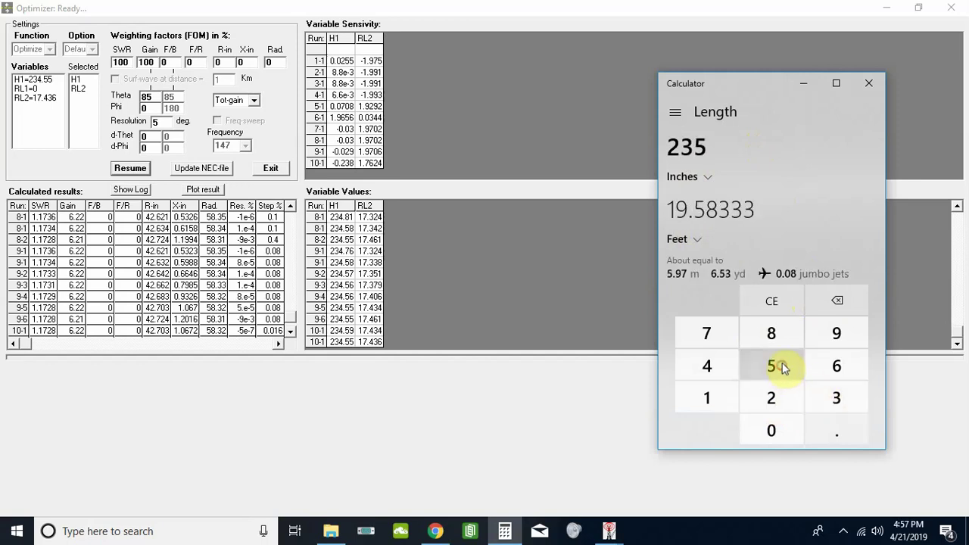
- Convert the value to meters (5.969 m) and minimize Calculator
left_click(696, 239)
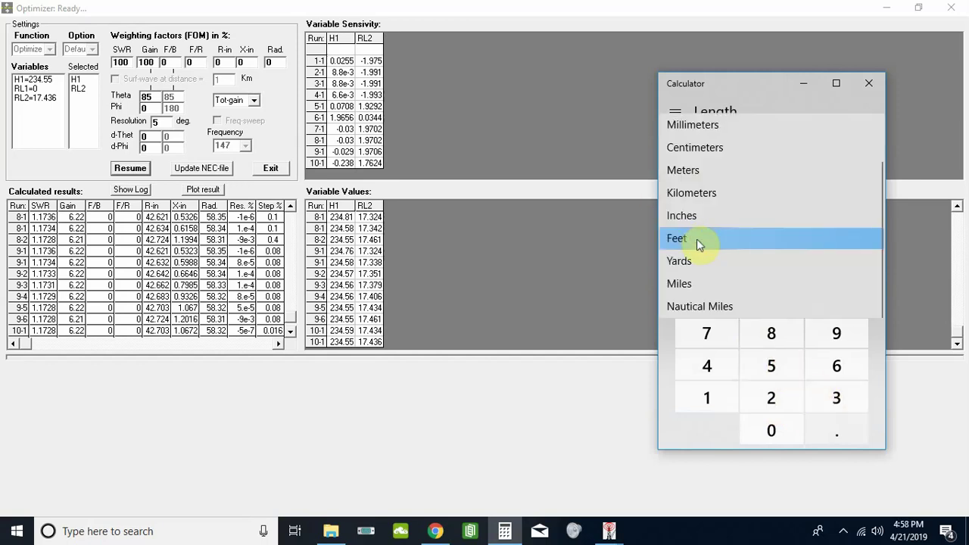
left_click(759, 169)
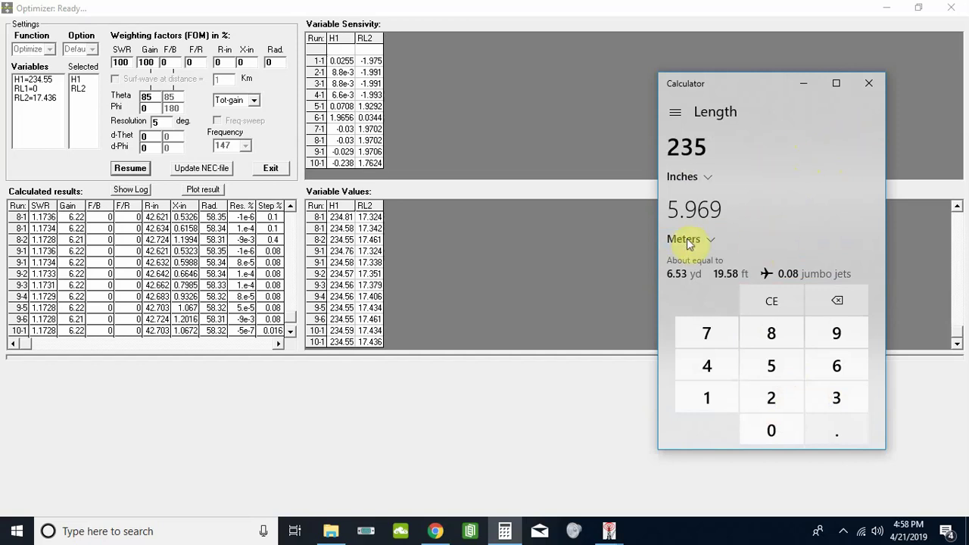
left_click(713, 237)
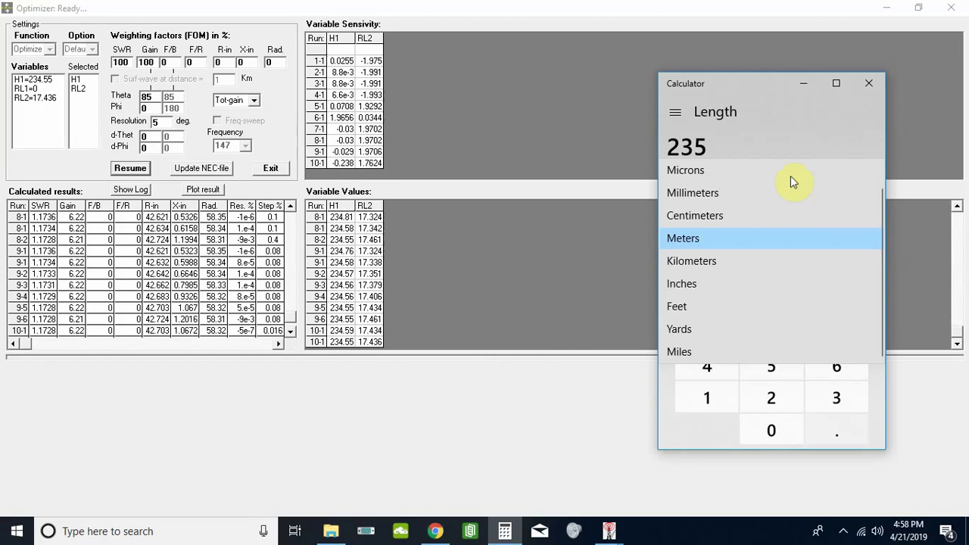
left_click(804, 83)
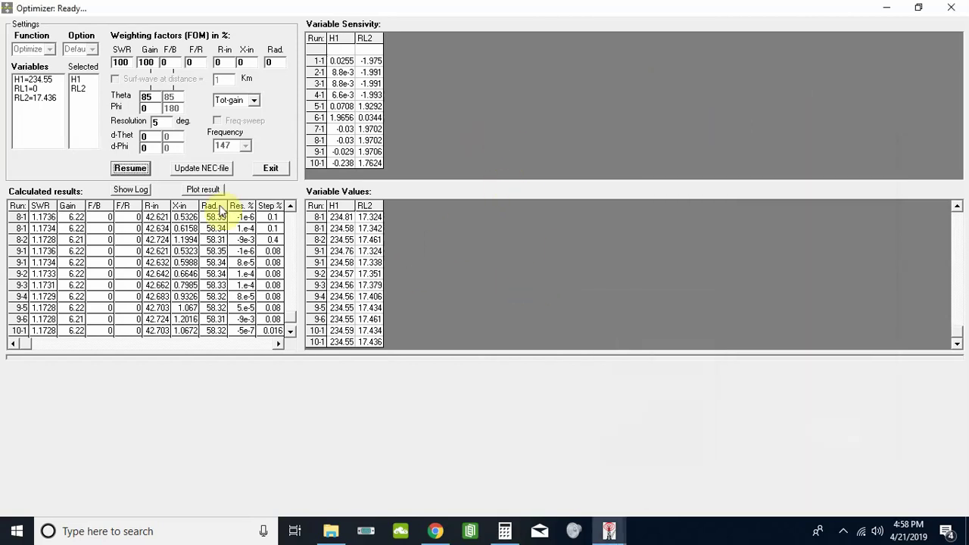
- Exit the optimizer and open the model editor's Symbols table, showing H1=158 and RL2=18
left_click(270, 168)
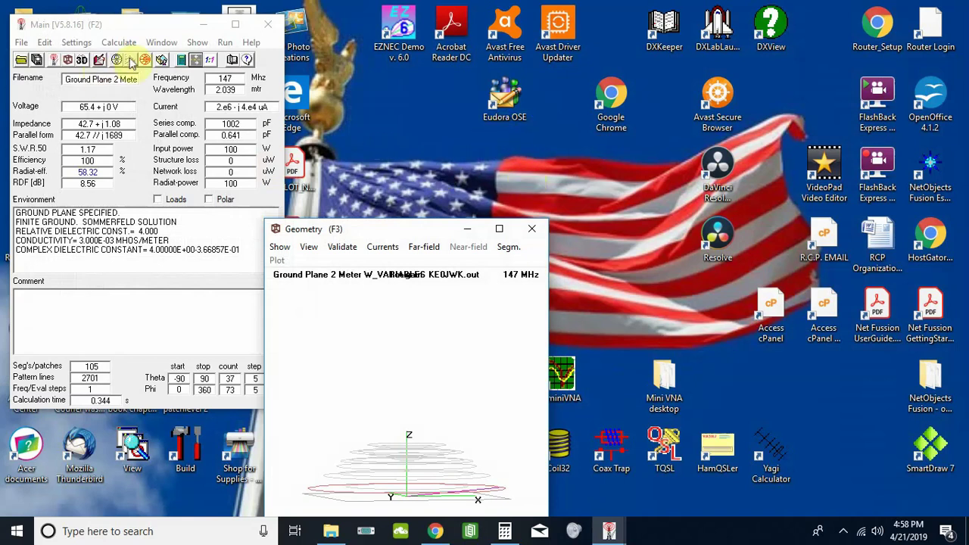
left_click(181, 61)
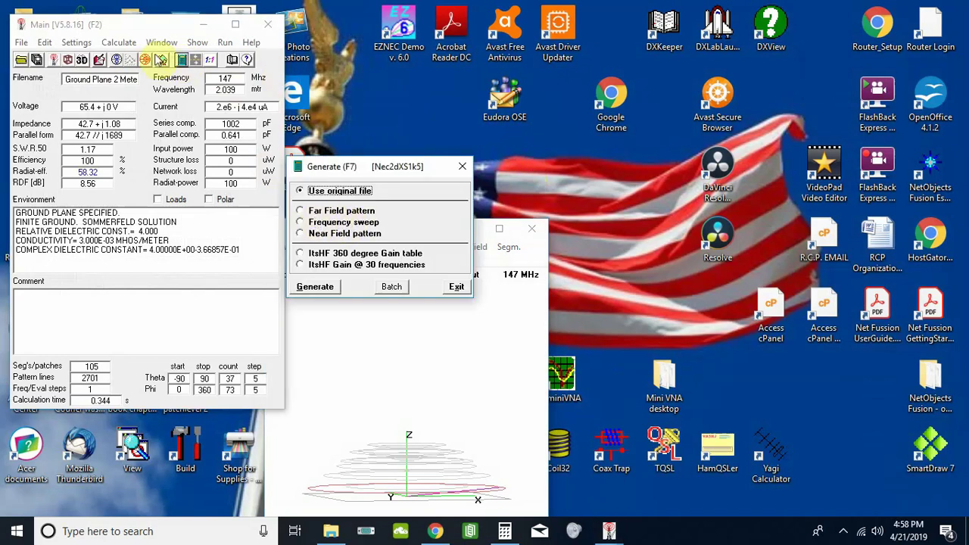
left_click(456, 286)
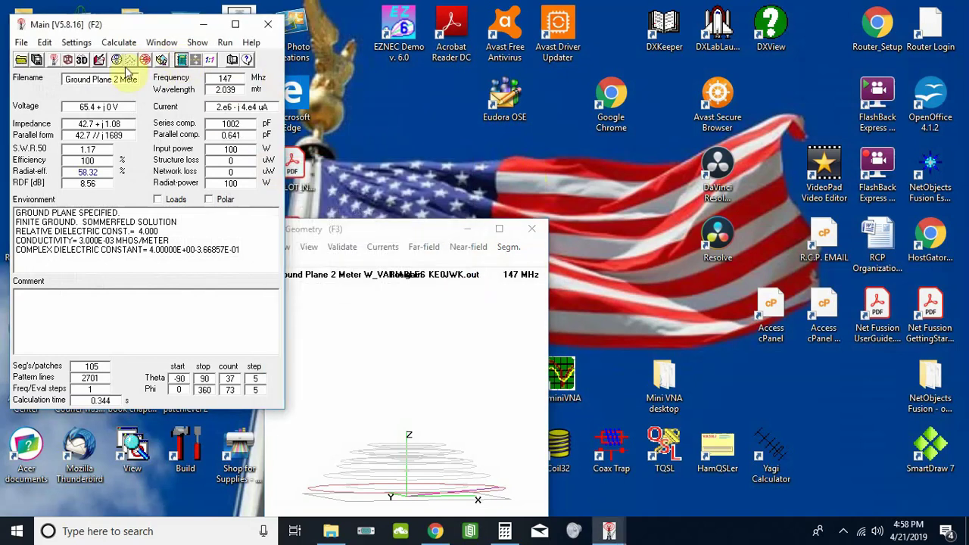
left_click(99, 61)
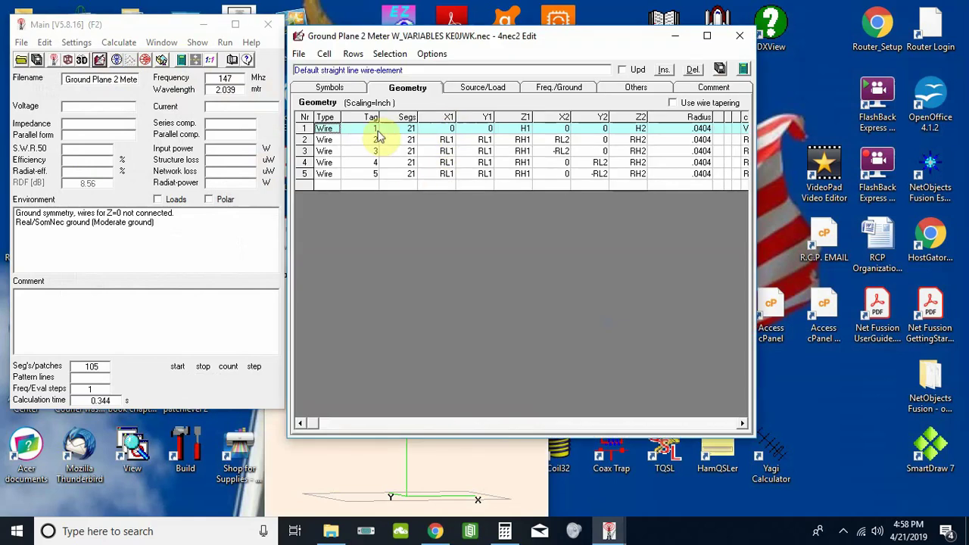
left_click(330, 86)
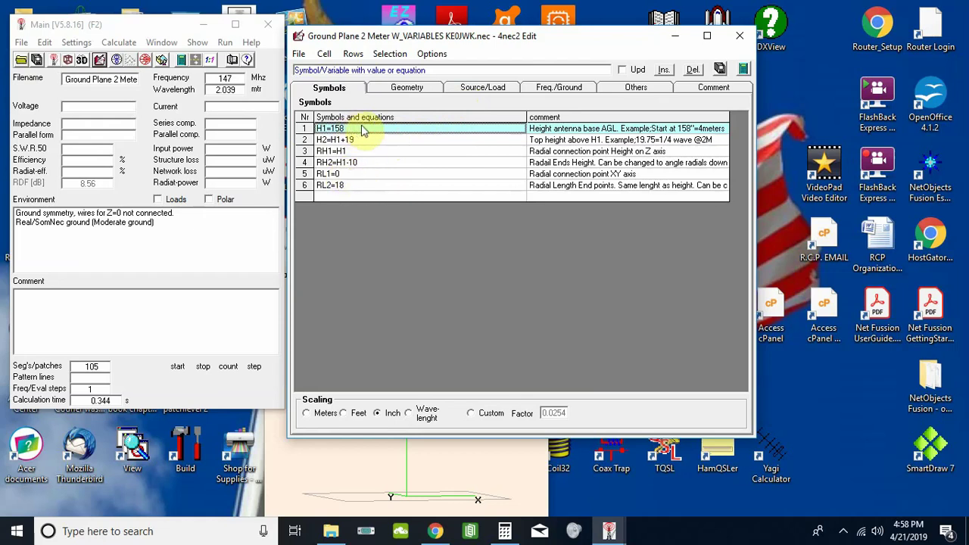
- Generate a far-field pattern and read the 5.29 dB peak gain at 85 degrees
left_click(742, 69)
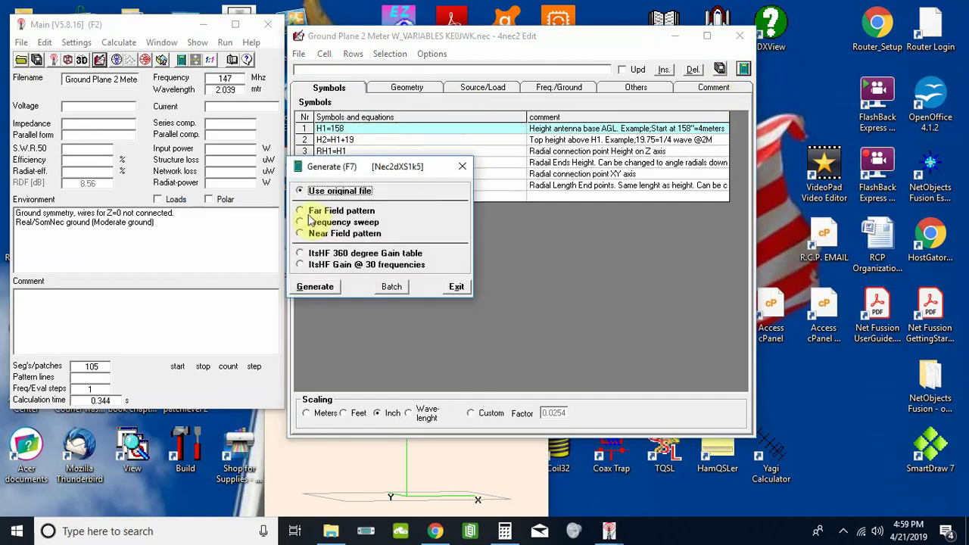
left_click(303, 211)
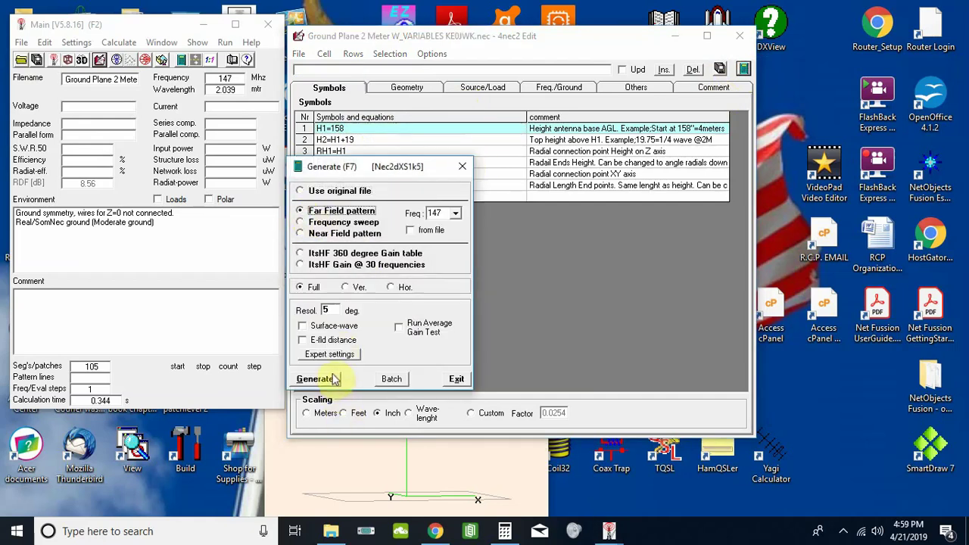
left_click(335, 380)
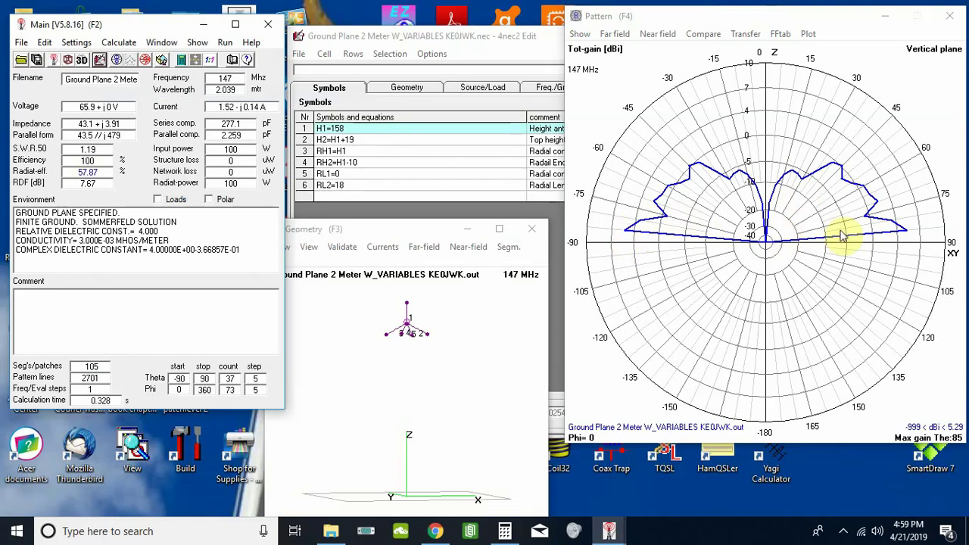
left_click(892, 236)
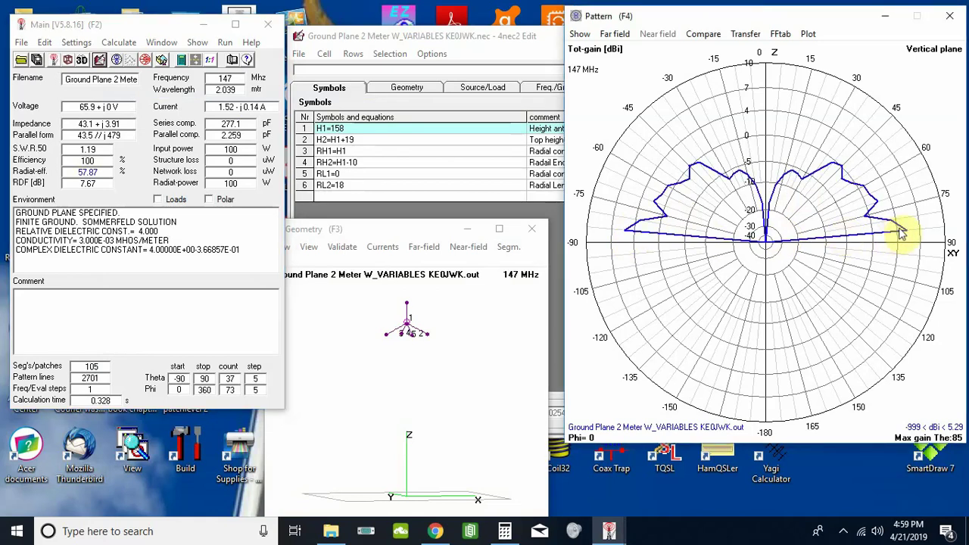
left_click(902, 228)
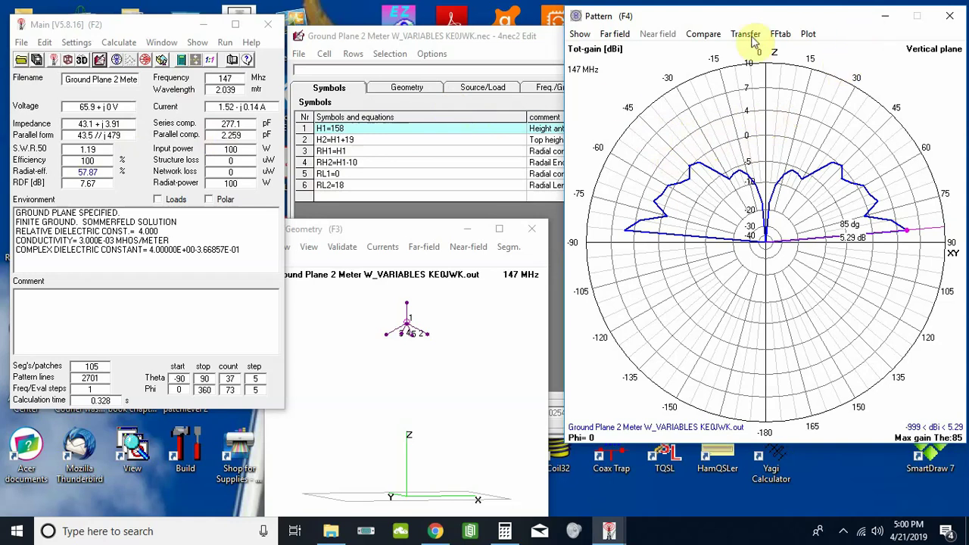
left_click(481, 39)
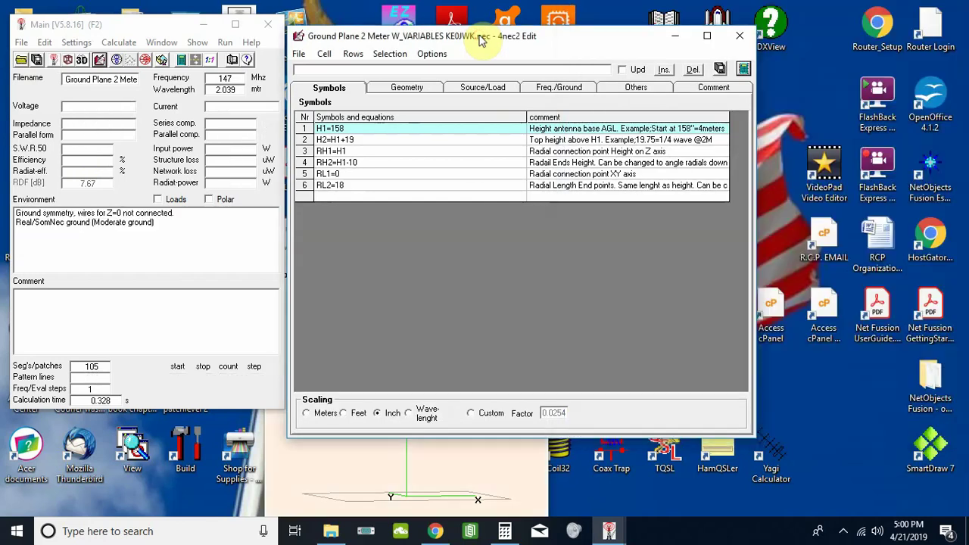